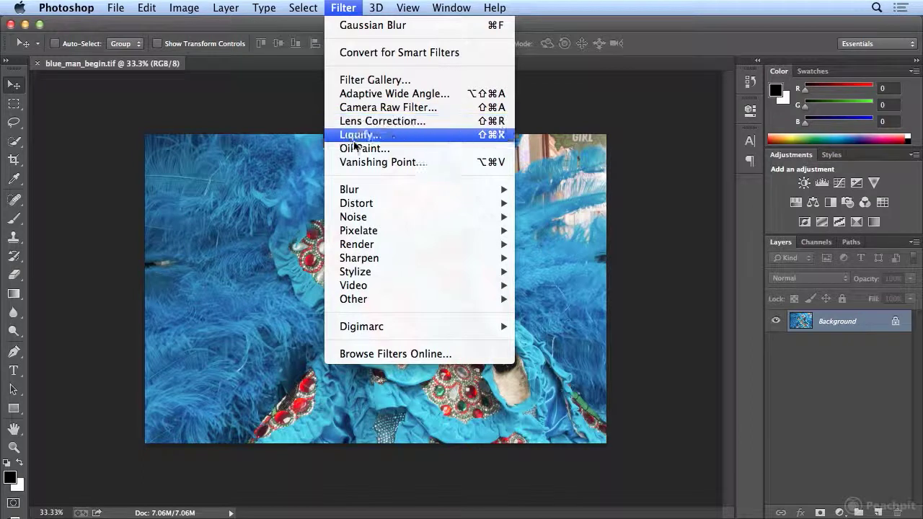
{"action": "mouse_move", "coordinate": [353, 202]}
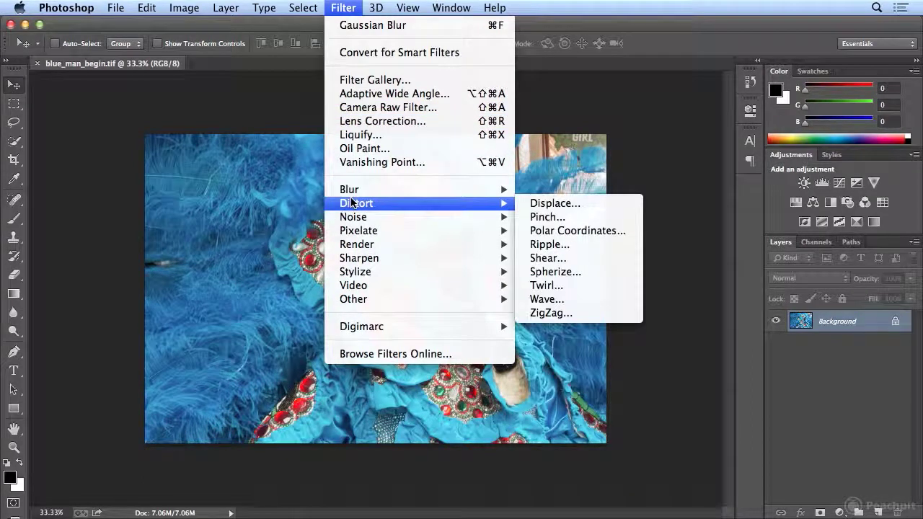
{"action": "mouse_move", "coordinate": [351, 218]}
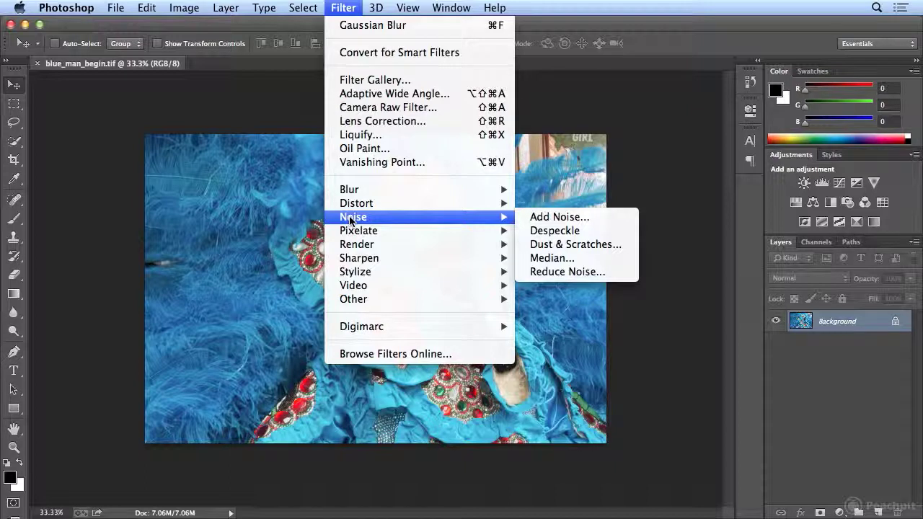
{"action": "key", "text": "Escape"}
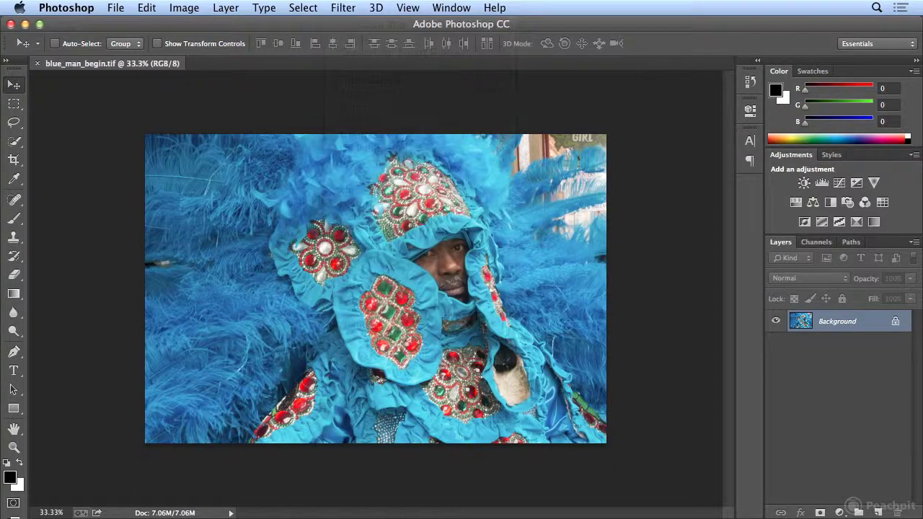
{"action": "left_click", "coordinate": [340, 7]}
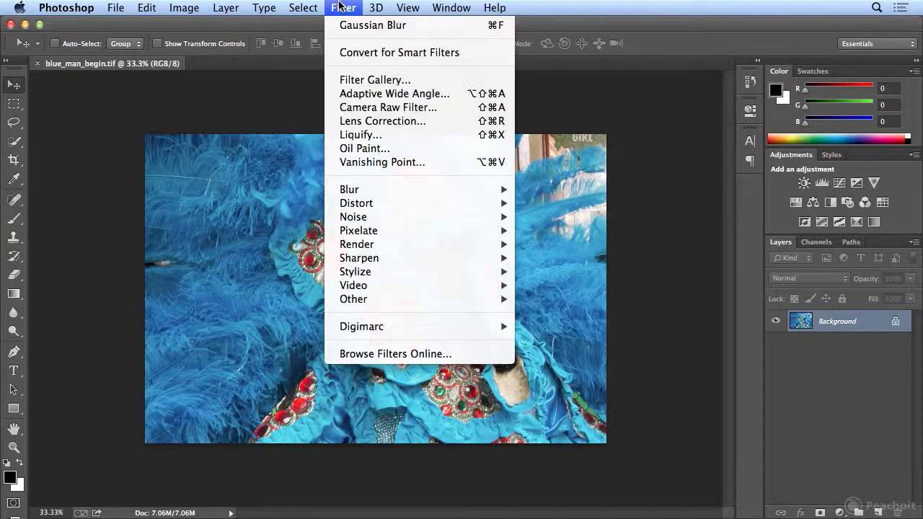
{"action": "left_click", "coordinate": [354, 52]}
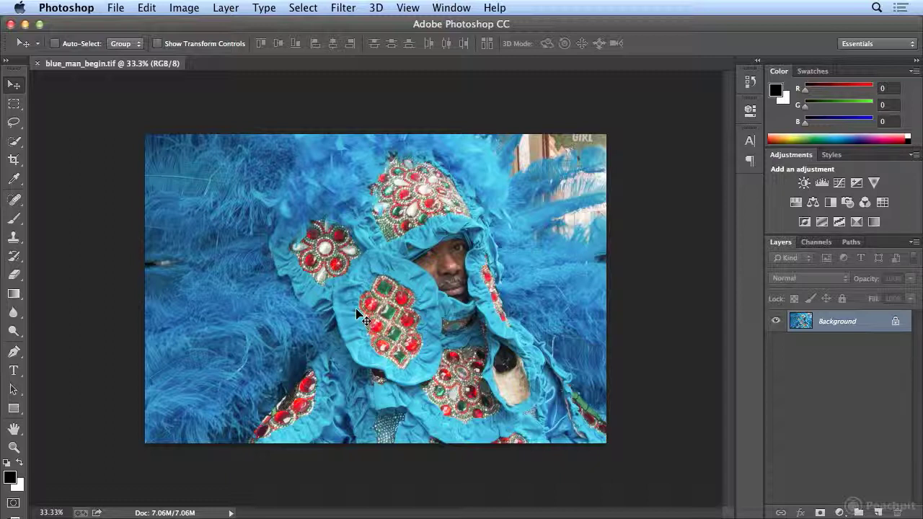
{"action": "left_click", "coordinate": [184, 7]}
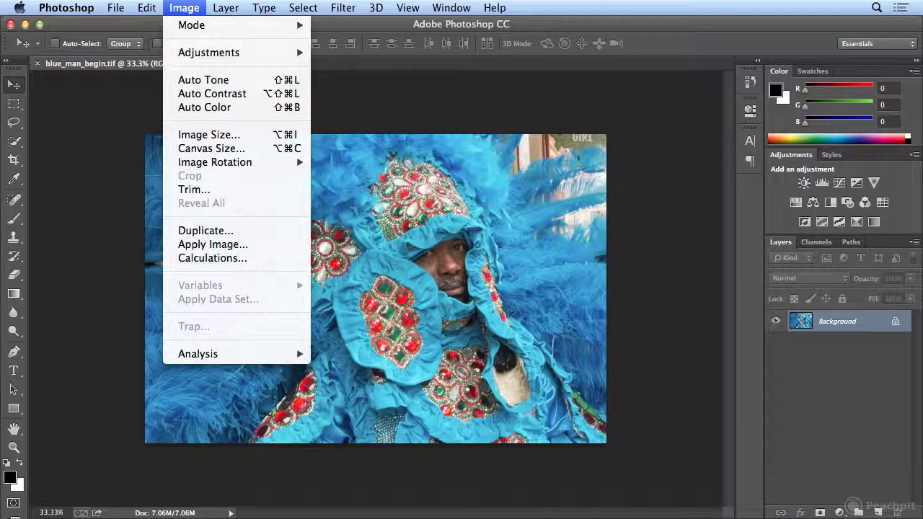
{"action": "mouse_move", "coordinate": [181, 55]}
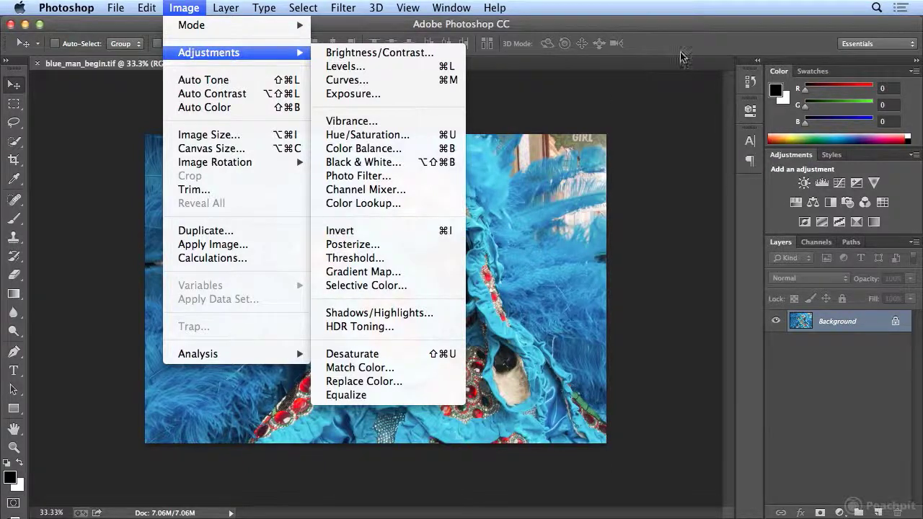
{"action": "left_click", "coordinate": [714, 18]}
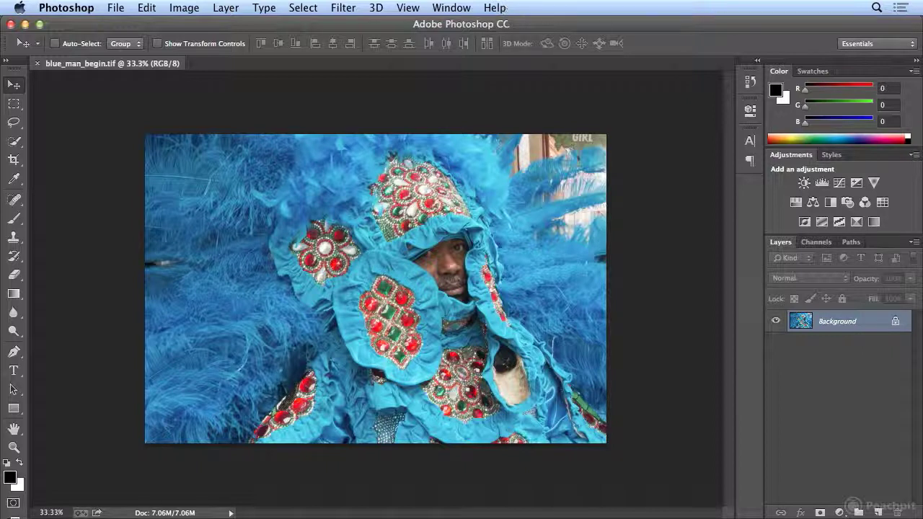
- Convert the Background layer for smart filters and rename the layer to "blue man"
{"action": "left_click", "coordinate": [343, 7]}
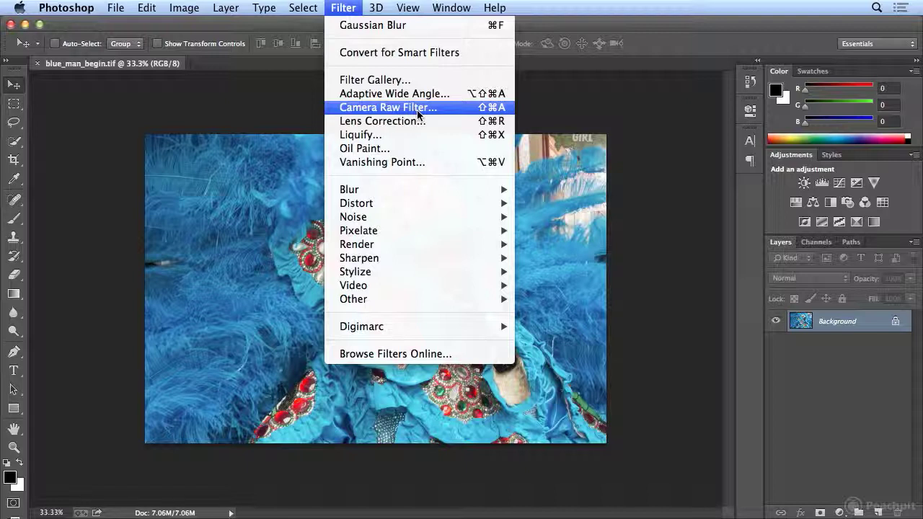
{"action": "left_click", "coordinate": [412, 56]}
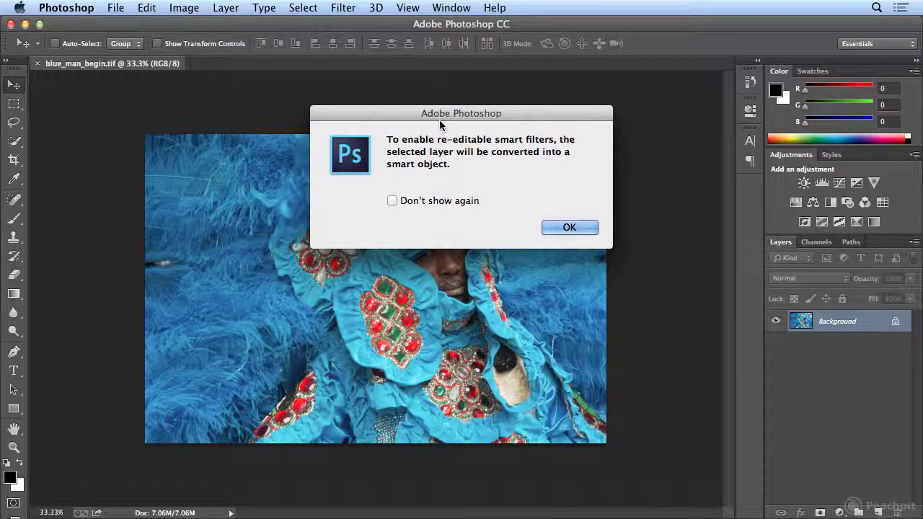
{"action": "left_click", "coordinate": [577, 227]}
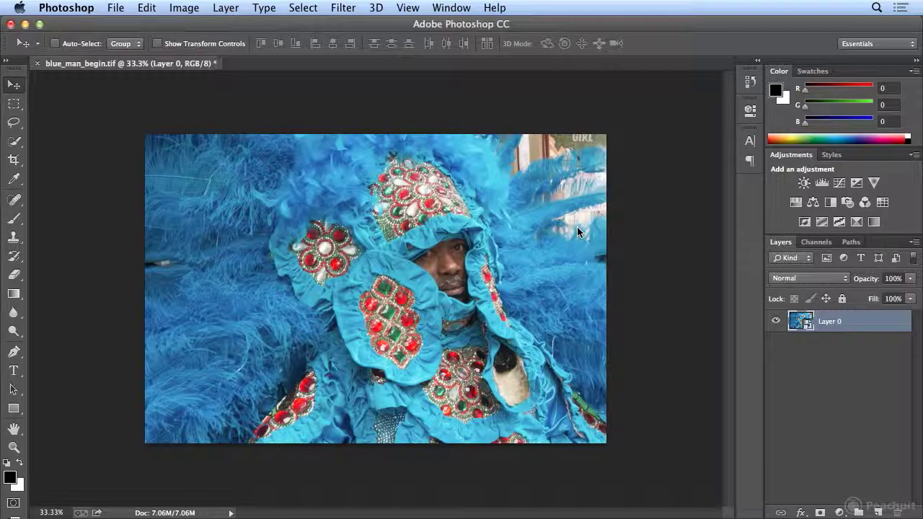
{"action": "double_click", "coordinate": [823, 322]}
{"action": "type", "text": "blue man"}
{"action": "key", "text": "Return"}
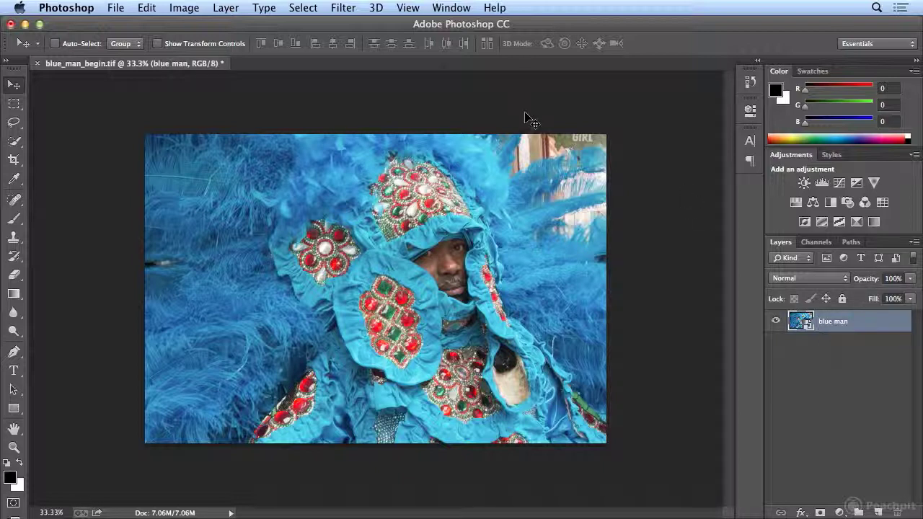
- Start the Camera Raw Filter on the blue man layer with Exposure at +0.40 and Blacks at -29
{"action": "left_click", "coordinate": [343, 7]}
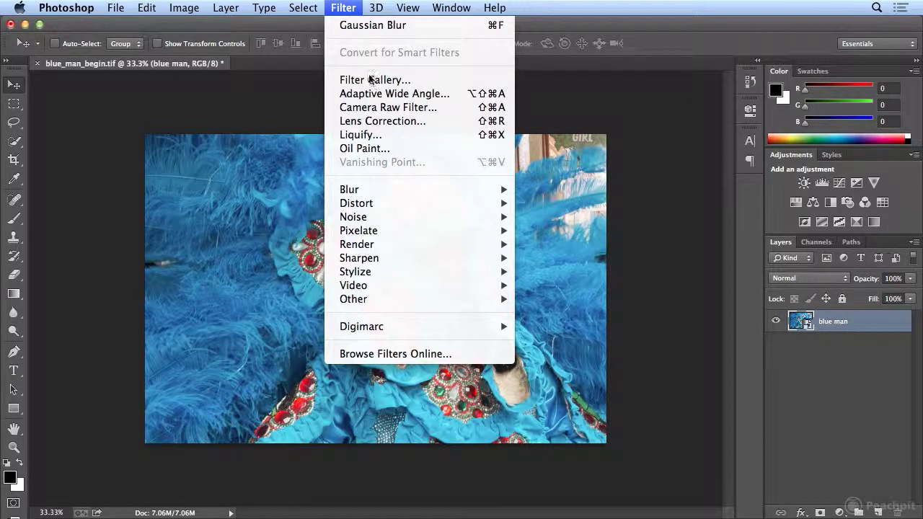
{"action": "left_click", "coordinate": [370, 108]}
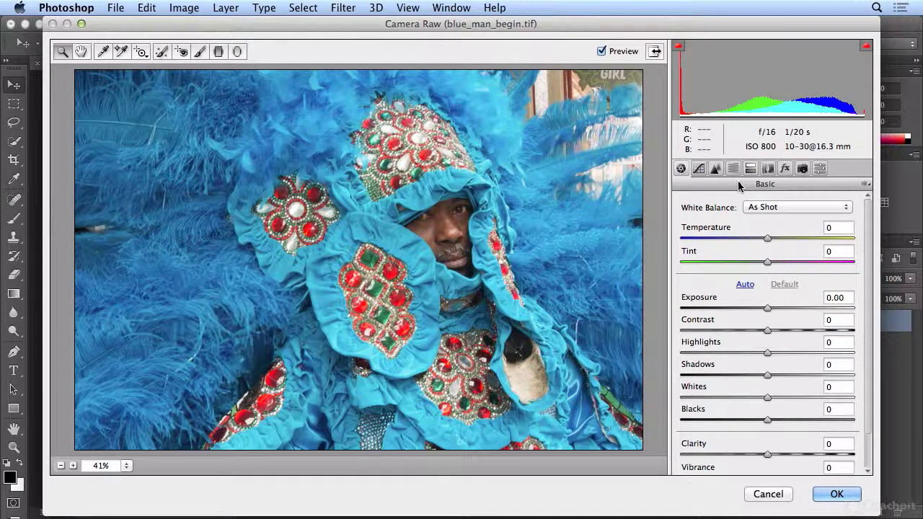
{"action": "left_click_drag", "start_coordinate": [769, 310], "coordinate": [774, 310]}
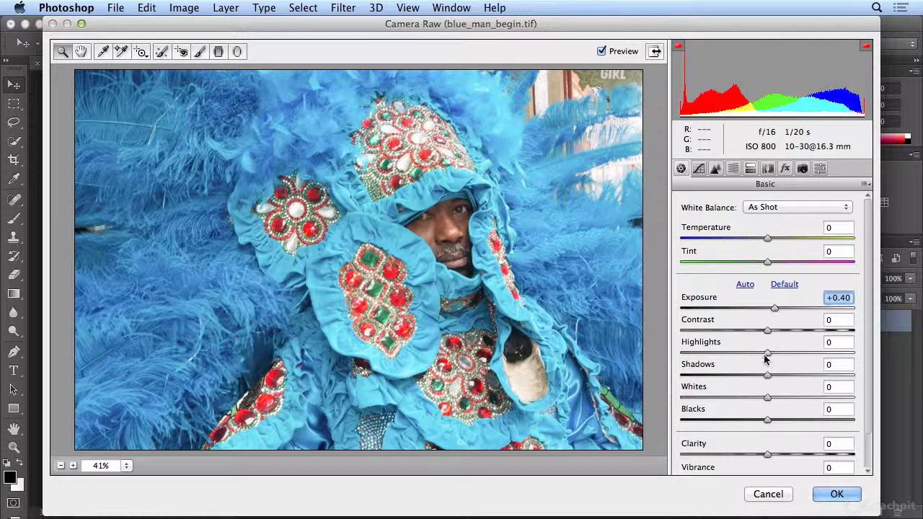
{"action": "left_click_drag", "start_coordinate": [767, 425], "coordinate": [743, 422]}
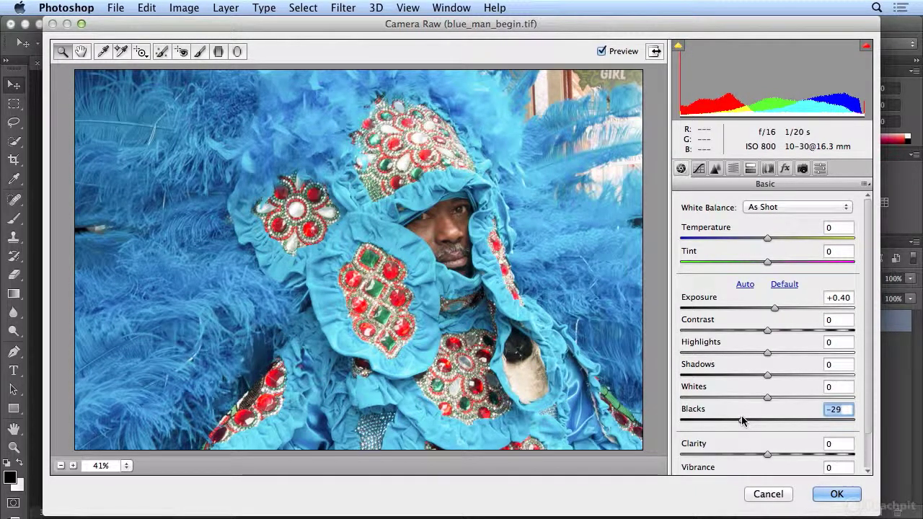
- Compare the image before and after the Exposure and Blacks adjustments
{"action": "left_click", "coordinate": [608, 53]}
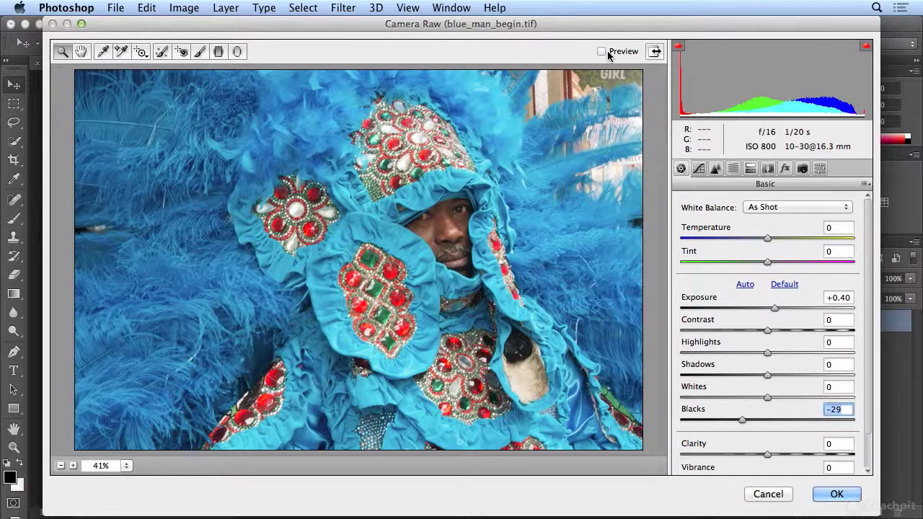
{"action": "left_click", "coordinate": [608, 53]}
{"action": "left_click", "coordinate": [608, 54]}
{"action": "left_click", "coordinate": [608, 54]}
{"action": "left_click", "coordinate": [608, 53]}
{"action": "left_click", "coordinate": [608, 54]}
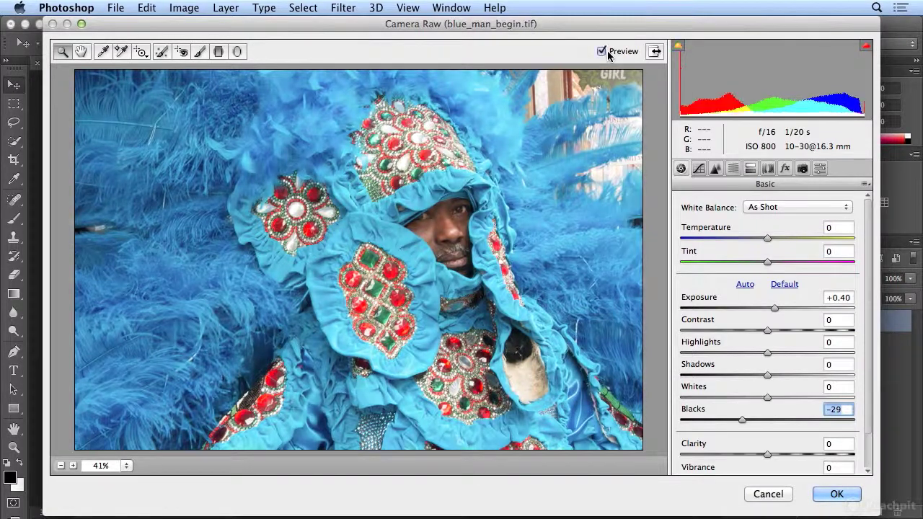
{"action": "left_click", "coordinate": [608, 54]}
{"action": "left_click", "coordinate": [608, 53]}
- Set Contrast to +20 and compare the result with the unfiltered image
{"action": "left_click_drag", "start_coordinate": [768, 330], "coordinate": [786, 333]}
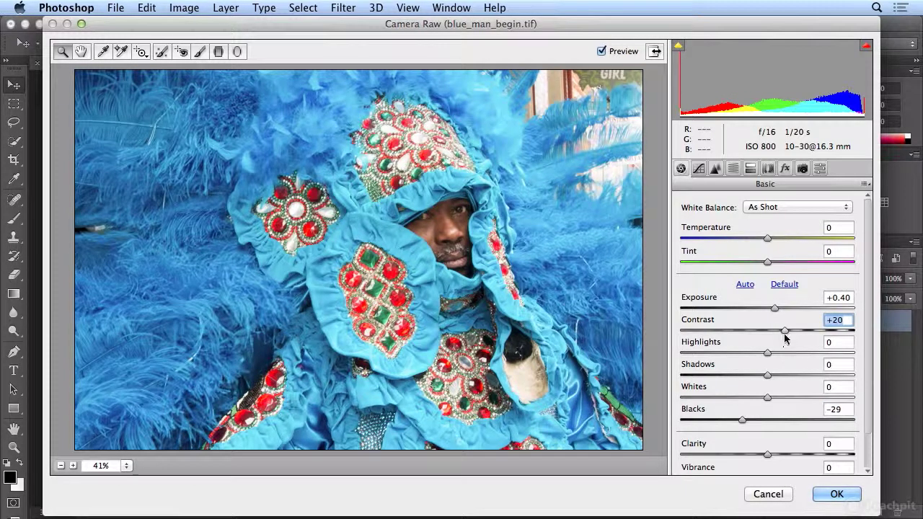
{"action": "left_click", "coordinate": [610, 52]}
{"action": "left_click", "coordinate": [610, 52]}
{"action": "left_click", "coordinate": [610, 52]}
{"action": "left_click", "coordinate": [610, 51]}
{"action": "left_click", "coordinate": [610, 52]}
{"action": "left_click", "coordinate": [610, 52]}
- Try Shadows at about -79, settle on Shadows +33, and lower Blacks to -48
{"action": "left_click_drag", "start_coordinate": [766, 375], "coordinate": [694, 385]}
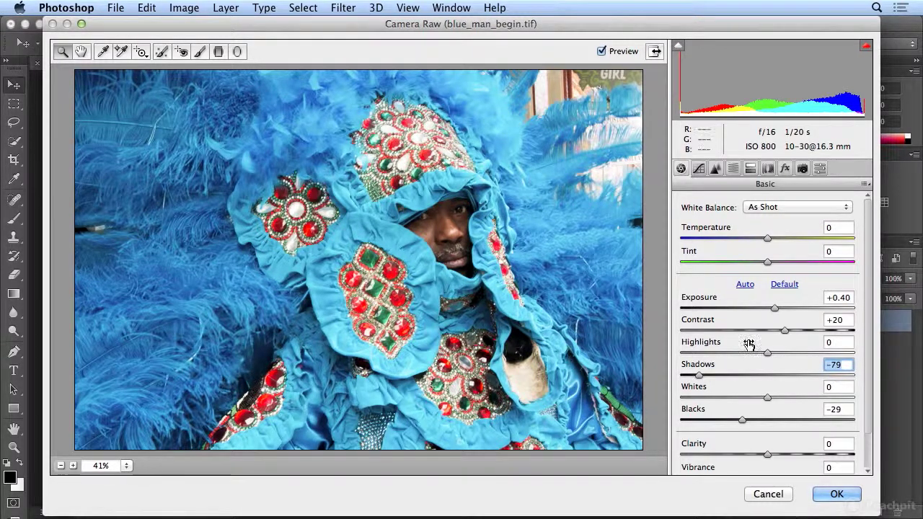
{"action": "left_click_drag", "start_coordinate": [698, 376], "coordinate": [796, 373]}
{"action": "left_click_drag", "start_coordinate": [736, 423], "coordinate": [727, 419]}
- Compare the Contrast, Shadows and Blacks adjustments repeatedly against the original image
{"action": "left_click", "coordinate": [608, 51]}
{"action": "left_click", "coordinate": [608, 50]}
{"action": "left_click", "coordinate": [607, 51]}
{"action": "left_click", "coordinate": [607, 50]}
{"action": "left_click", "coordinate": [608, 51]}
{"action": "left_click", "coordinate": [608, 51]}
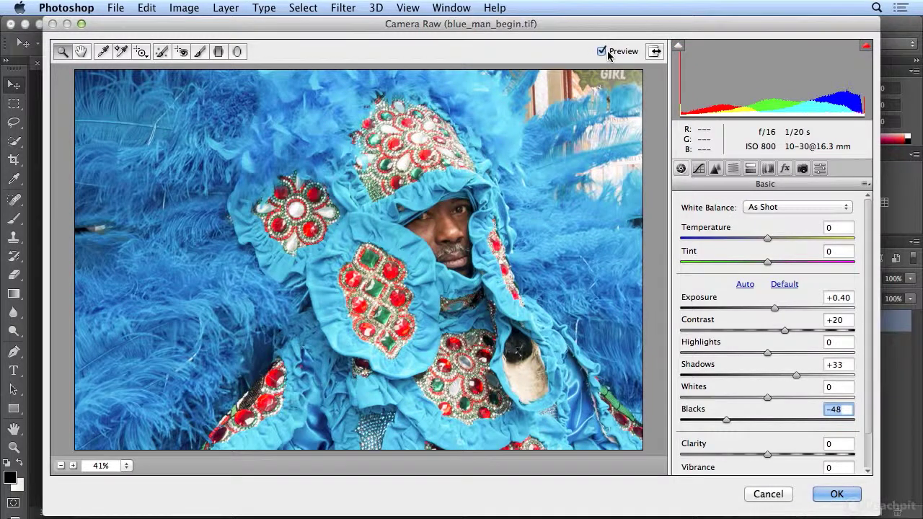
{"action": "left_click", "coordinate": [608, 52]}
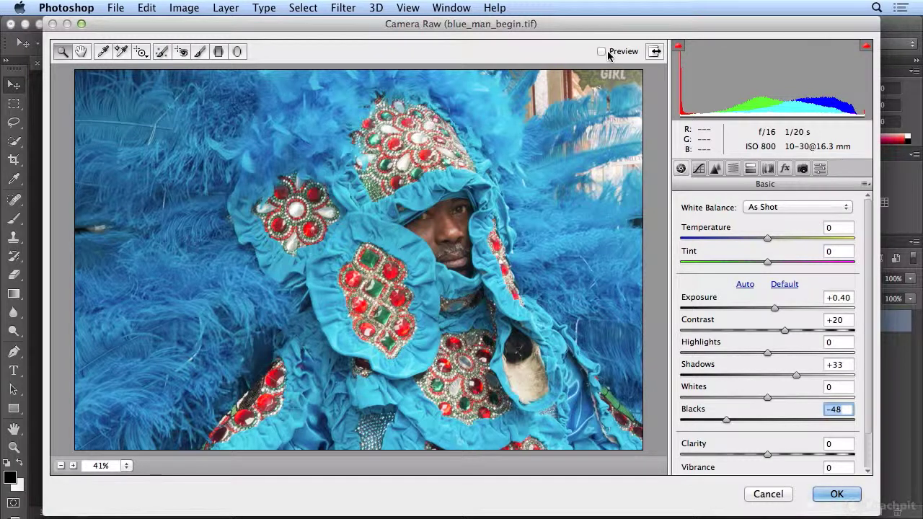
{"action": "left_click", "coordinate": [608, 54]}
{"action": "left_click", "coordinate": [608, 54]}
{"action": "left_click", "coordinate": [608, 53]}
{"action": "left_click", "coordinate": [608, 53]}
{"action": "left_click", "coordinate": [608, 53]}
{"action": "left_click", "coordinate": [608, 53]}
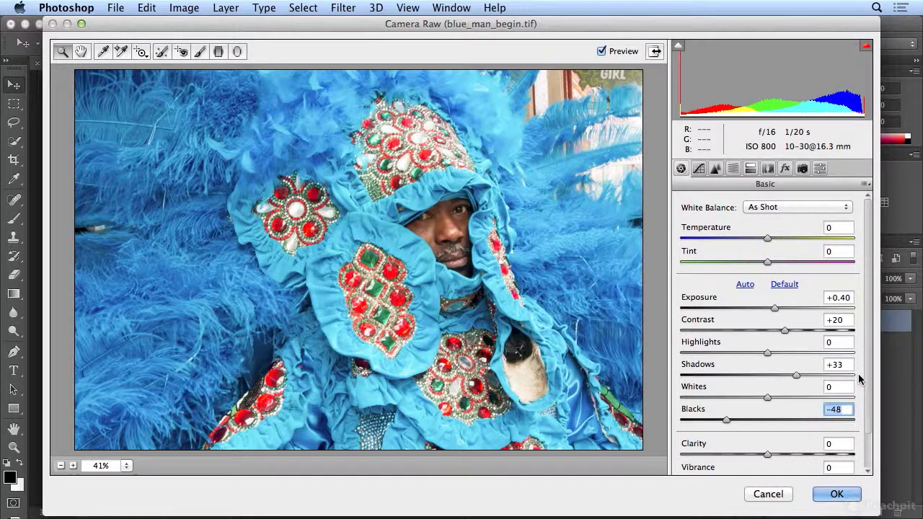
- Set Highlights to -52 to recover detail in the beaded headdress, and set Whites to +20
{"action": "left_click_drag", "start_coordinate": [768, 353], "coordinate": [819, 363]}
{"action": "left_click_drag", "start_coordinate": [764, 362], "coordinate": [726, 358]}
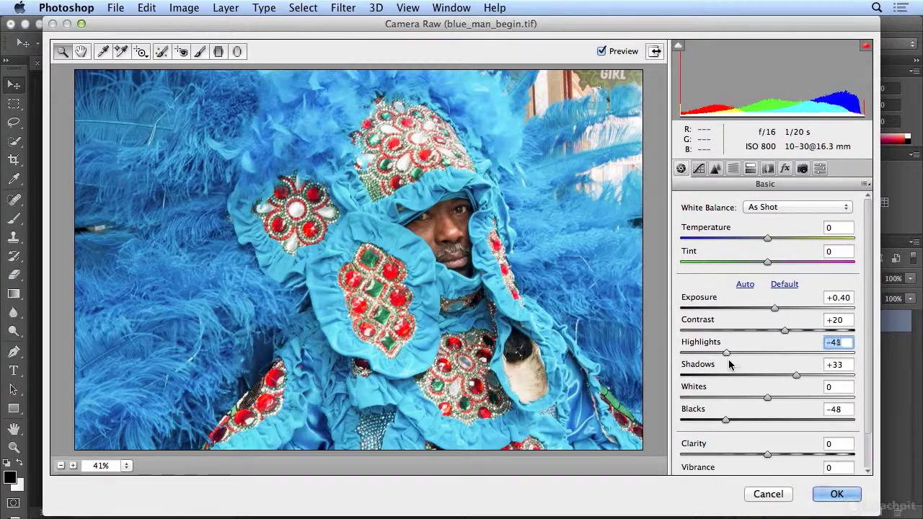
{"action": "left_click", "coordinate": [388, 155]}
{"action": "left_click", "coordinate": [415, 172]}
{"action": "mouse_move", "coordinate": [725, 353]}
{"action": "left_mouse_down"}
{"action": "mouse_move", "coordinate": [698, 354]}
{"action": "mouse_move", "coordinate": [881, 356]}
{"action": "mouse_move", "coordinate": [761, 364]}
{"action": "mouse_move", "coordinate": [835, 371]}
{"action": "mouse_move", "coordinate": [724, 369]}
{"action": "left_mouse_up"}
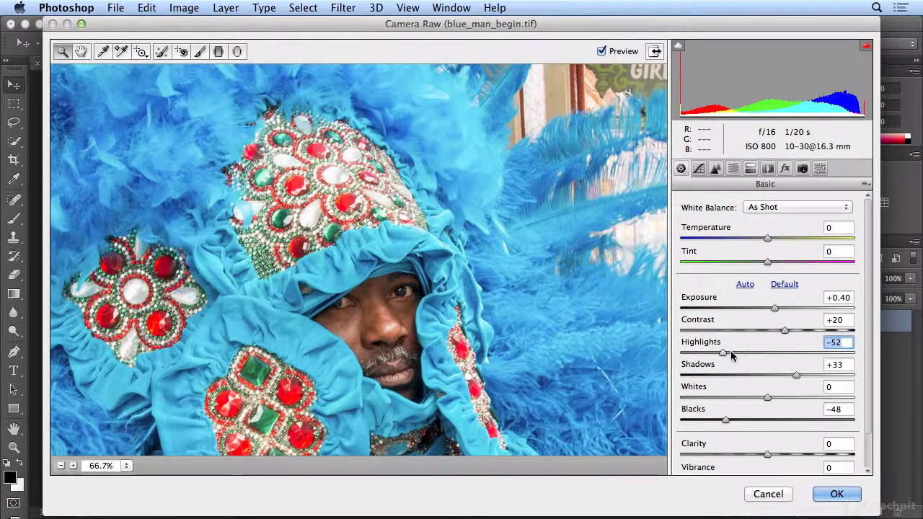
{"action": "mouse_move", "coordinate": [768, 398]}
{"action": "left_mouse_down"}
{"action": "mouse_move", "coordinate": [837, 406]}
{"action": "mouse_move", "coordinate": [785, 405]}
{"action": "left_mouse_up"}
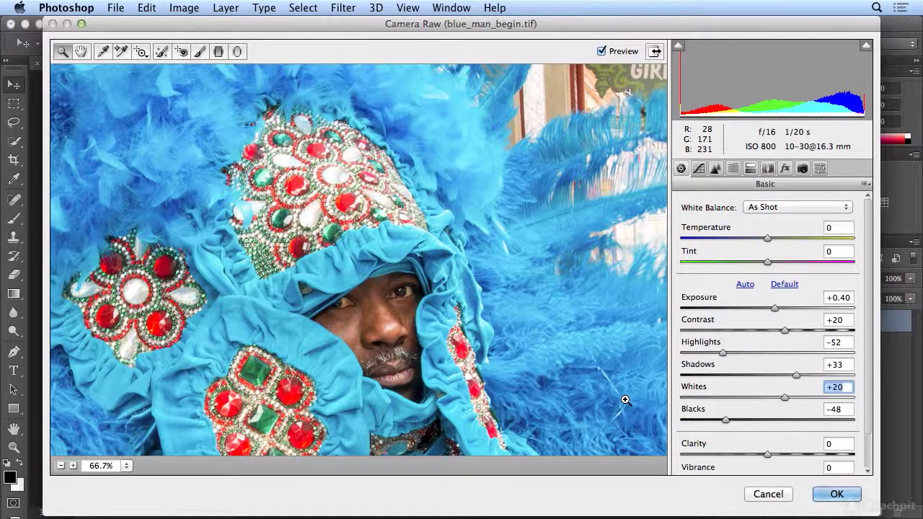
- Try the Clarity adjustment at +12 and -100, and set it to +18
{"action": "left_click_drag", "start_coordinate": [869, 407], "coordinate": [874, 456]}
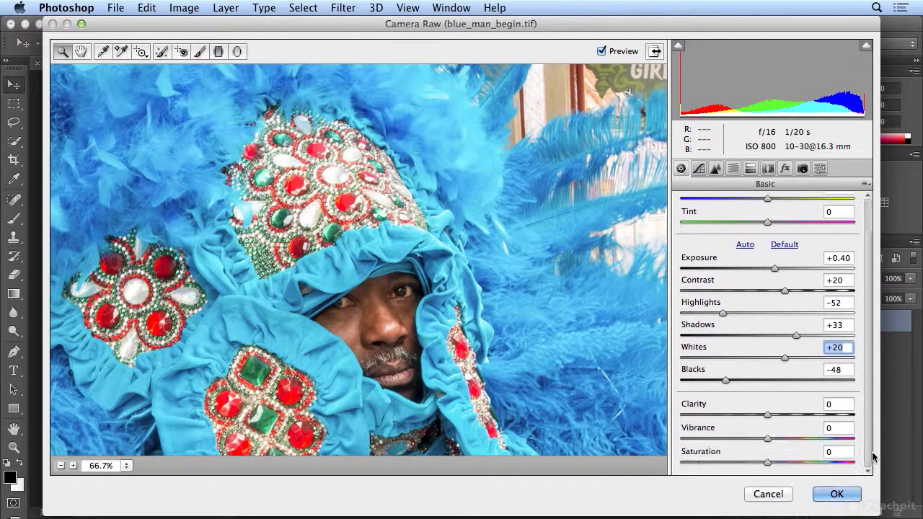
{"action": "key", "text": "super+minus"}
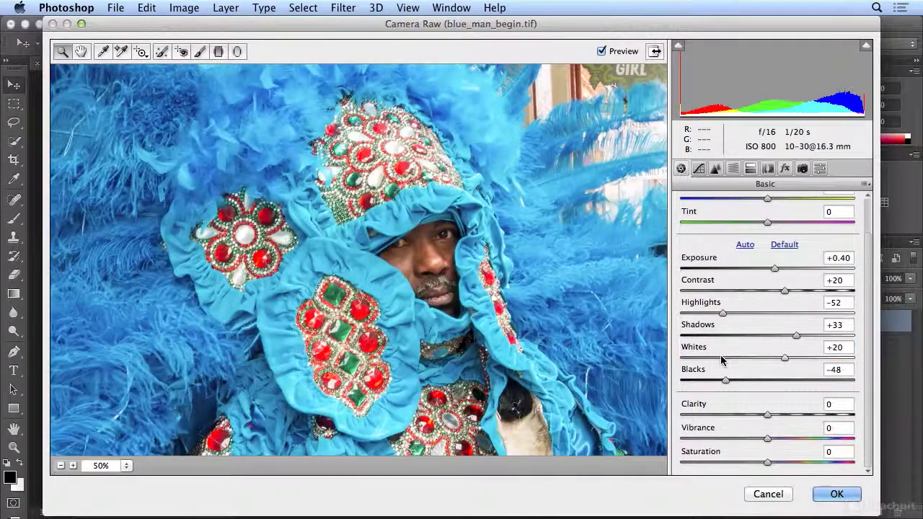
{"action": "key", "text": "super+minus"}
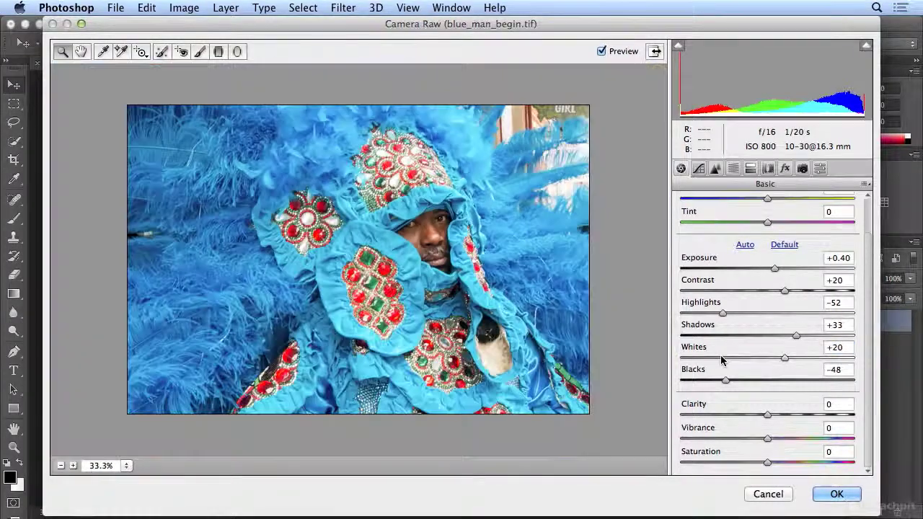
{"action": "left_click", "coordinate": [73, 466]}
{"action": "left_click", "coordinate": [61, 467]}
{"action": "left_click", "coordinate": [61, 466]}
{"action": "left_click", "coordinate": [73, 465]}
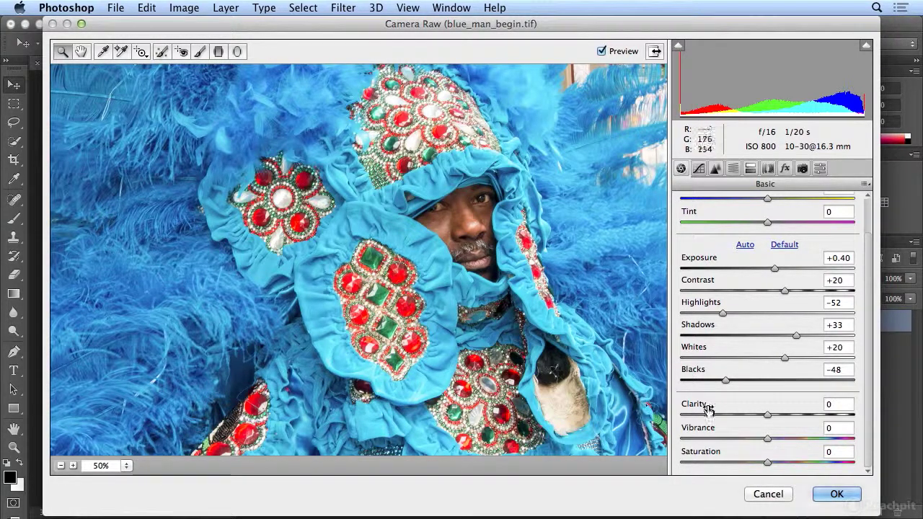
{"action": "left_click", "coordinate": [767, 416]}
{"action": "mouse_move", "coordinate": [769, 417]}
{"action": "left_mouse_down"}
{"action": "mouse_move", "coordinate": [809, 417]}
{"action": "mouse_move", "coordinate": [731, 421]}
{"action": "mouse_move", "coordinate": [779, 422]}
{"action": "left_mouse_up"}
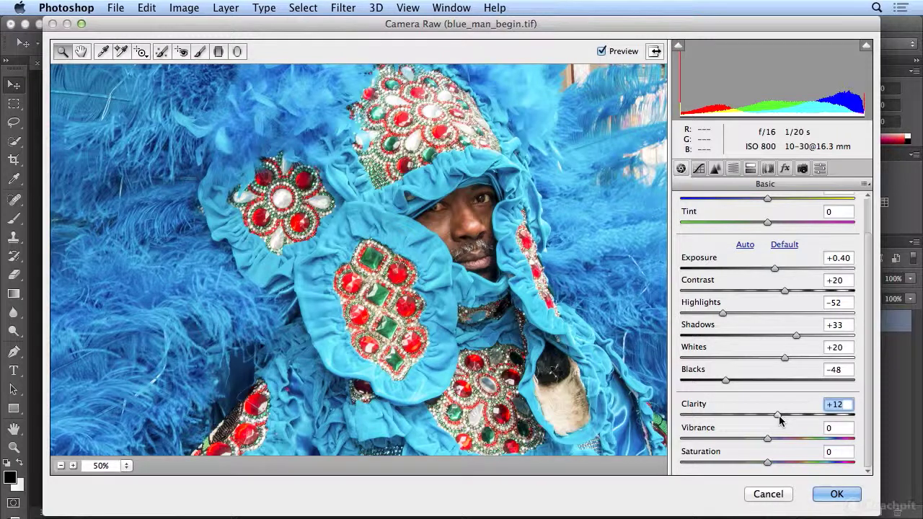
{"action": "left_click_drag", "start_coordinate": [780, 422], "coordinate": [673, 428]}
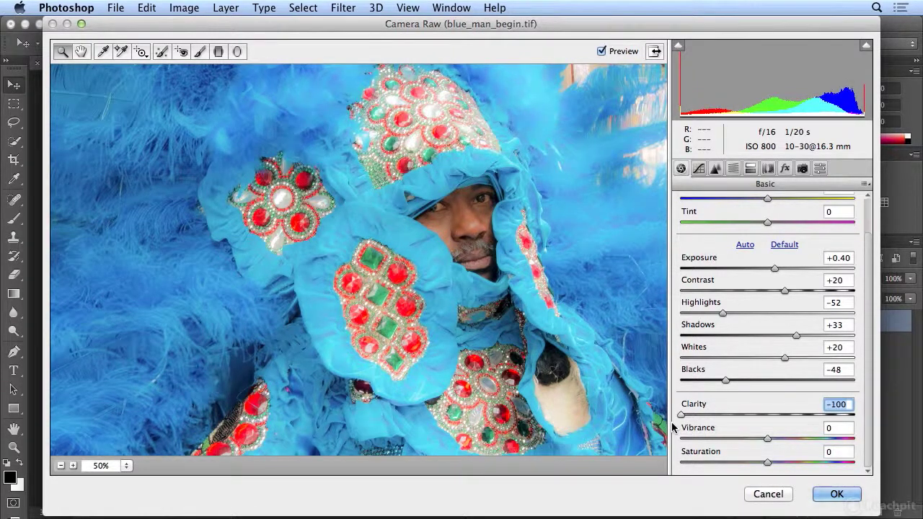
{"action": "left_click_drag", "start_coordinate": [673, 428], "coordinate": [784, 422]}
- Set Shadows to +48 and Vibrance to +52, checking the adjustments against the original image
{"action": "left_click_drag", "start_coordinate": [798, 336], "coordinate": [813, 335]}
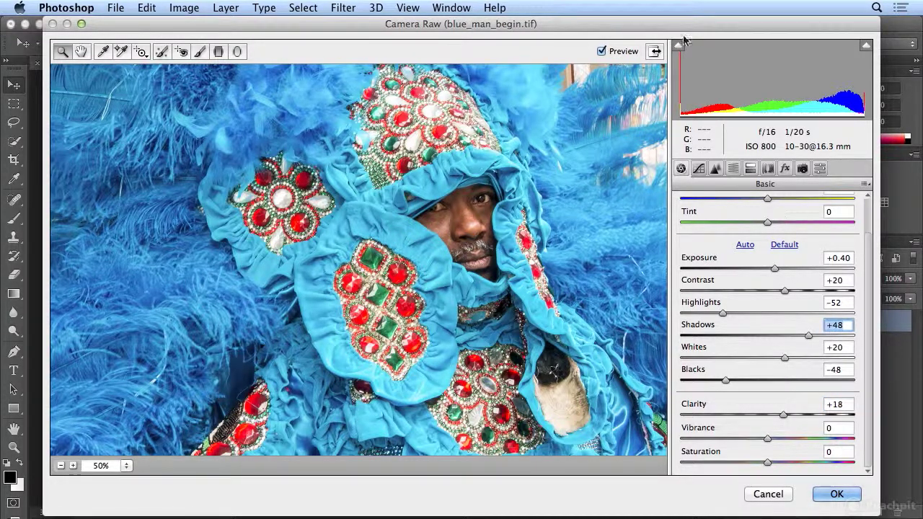
{"action": "left_click", "coordinate": [602, 51]}
{"action": "left_click", "coordinate": [605, 51]}
{"action": "left_click", "coordinate": [605, 51]}
{"action": "left_click", "coordinate": [605, 51]}
{"action": "left_click_drag", "start_coordinate": [769, 439], "coordinate": [811, 441]}
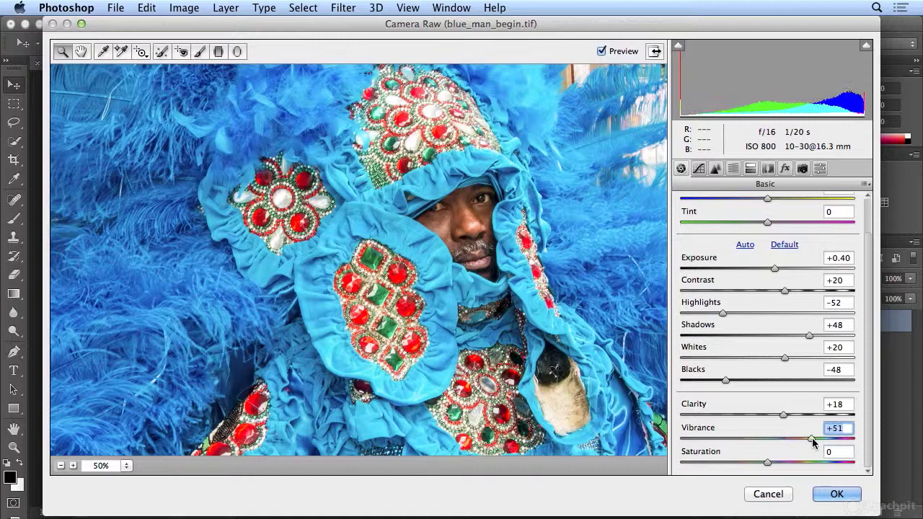
{"action": "key", "text": "super+minus"}
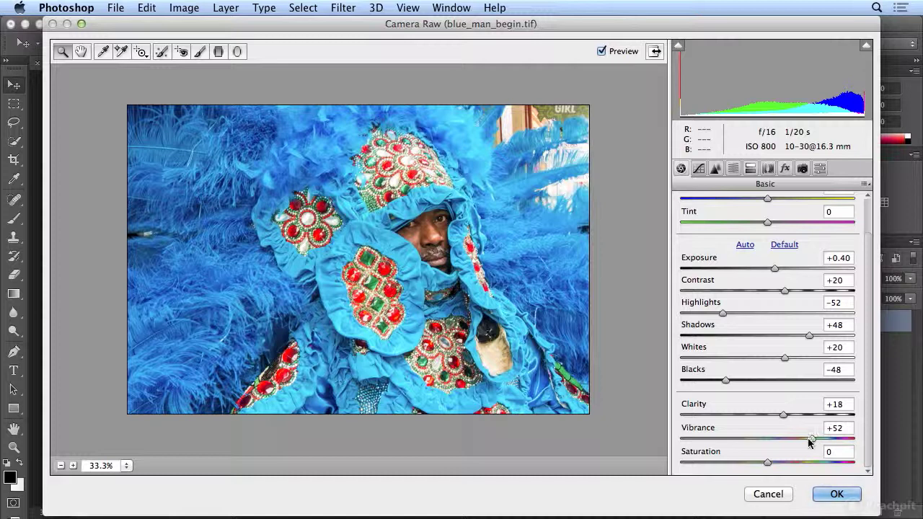
- Reduce Vibrance to +37 and compare the adjusted photo with its original settings
{"action": "left_click_drag", "start_coordinate": [811, 443], "coordinate": [798, 444]}
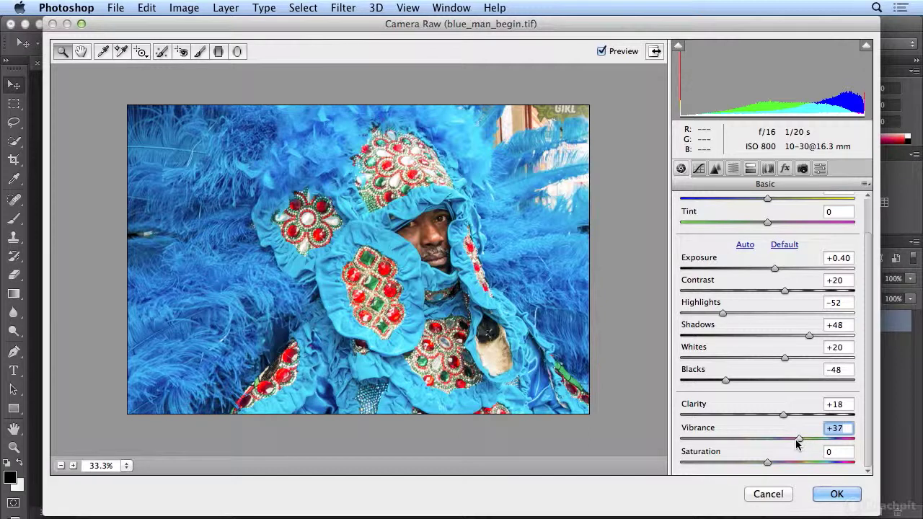
{"action": "left_click", "coordinate": [616, 56]}
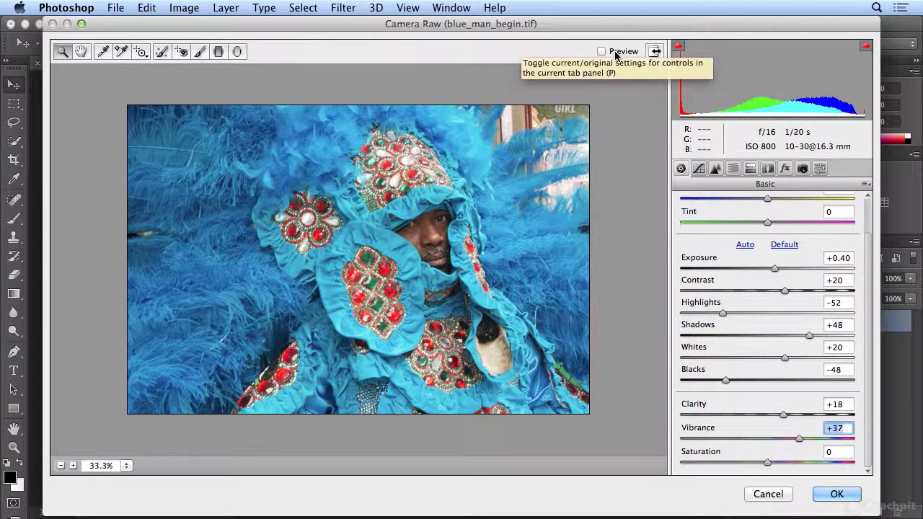
{"action": "left_click", "coordinate": [616, 55]}
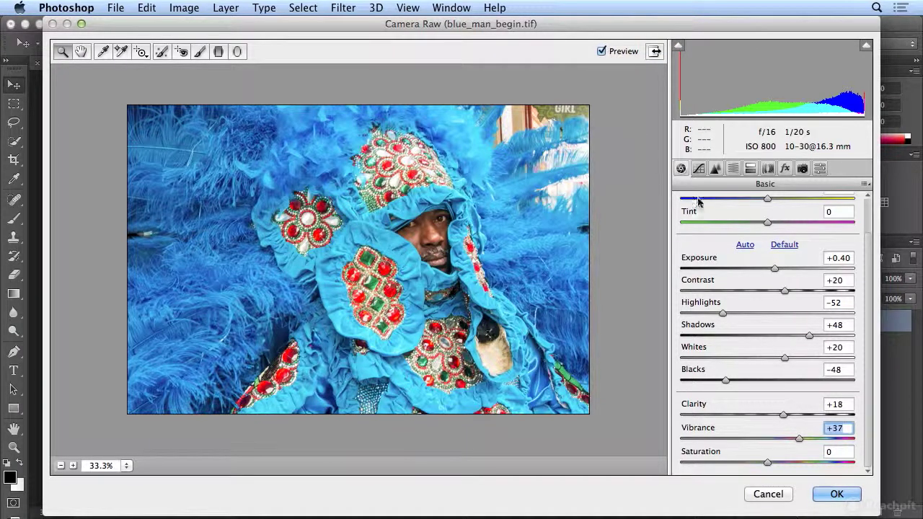
- Set Contrast to +13 and Clarity to +25, and apply the Camera Raw adjustments to the blue man layer
{"action": "left_click_drag", "start_coordinate": [787, 292], "coordinate": [778, 292]}
{"action": "mouse_move", "coordinate": [786, 416]}
{"action": "left_mouse_down"}
{"action": "mouse_move", "coordinate": [765, 421]}
{"action": "mouse_move", "coordinate": [920, 424]}
{"action": "mouse_move", "coordinate": [778, 422]}
{"action": "mouse_move", "coordinate": [789, 428]}
{"action": "left_mouse_up"}
{"action": "left_click", "coordinate": [829, 495]}
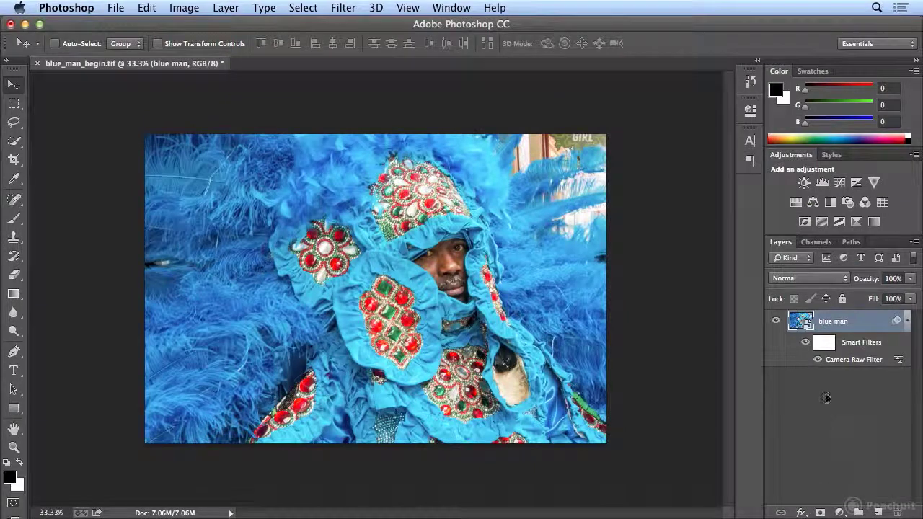
- Toggle the visibility of the Camera Raw smart filter to compare the photo with and without it
{"action": "left_click", "coordinate": [817, 359]}
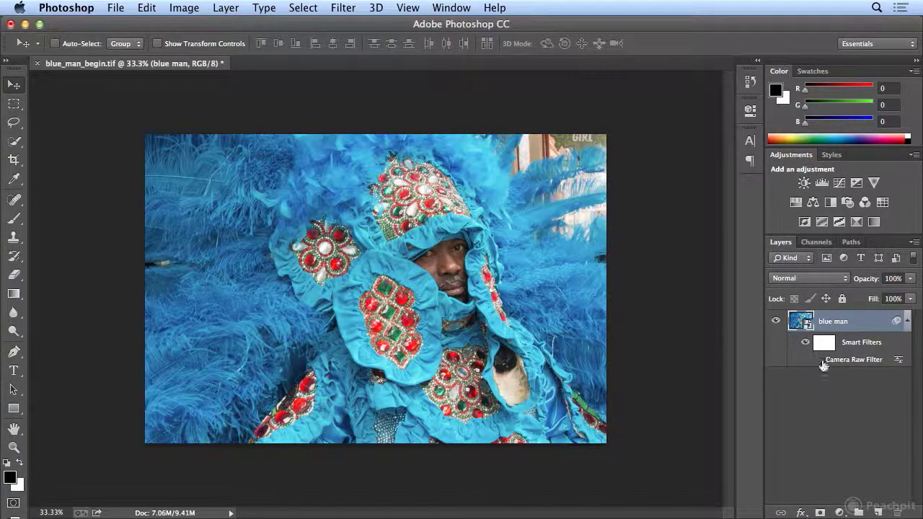
{"action": "left_click", "coordinate": [817, 359]}
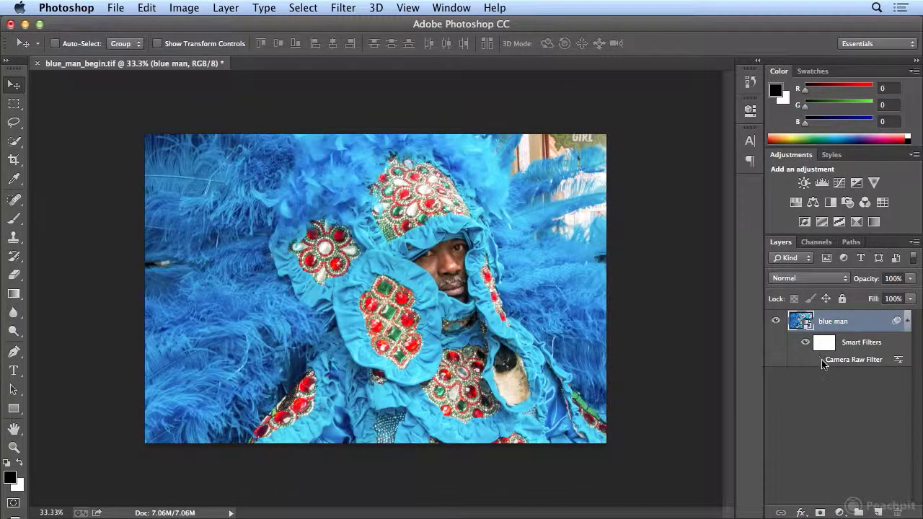
{"action": "left_click", "coordinate": [818, 359]}
- Reopen the Camera Raw smart filter, set Clarity to +10 and lower Whites slightly, then undo and redo the applied change to compare
{"action": "double_click", "coordinate": [839, 360]}
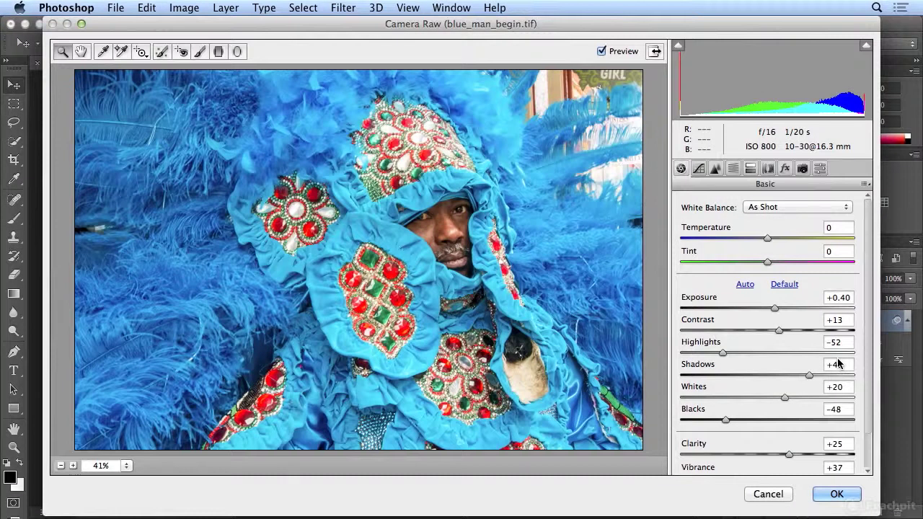
{"action": "left_click_drag", "start_coordinate": [789, 455], "coordinate": [776, 457]}
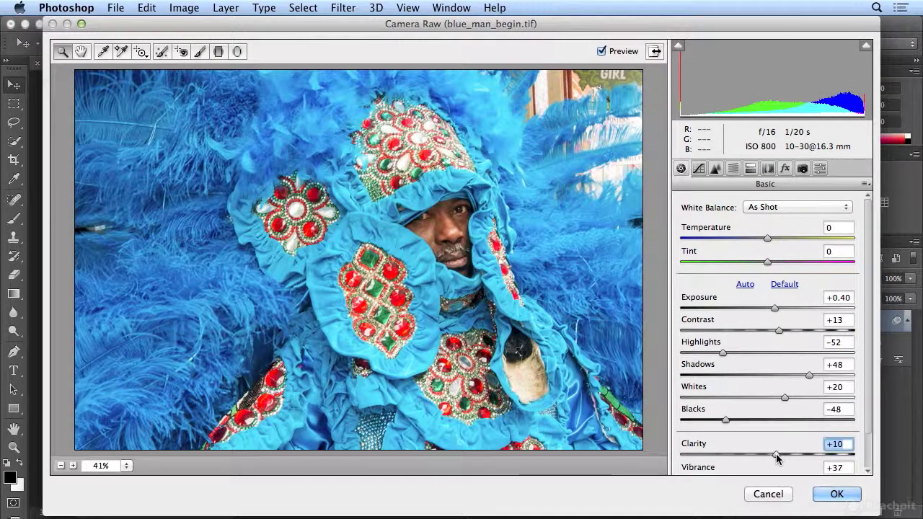
{"action": "left_click", "coordinate": [781, 331]}
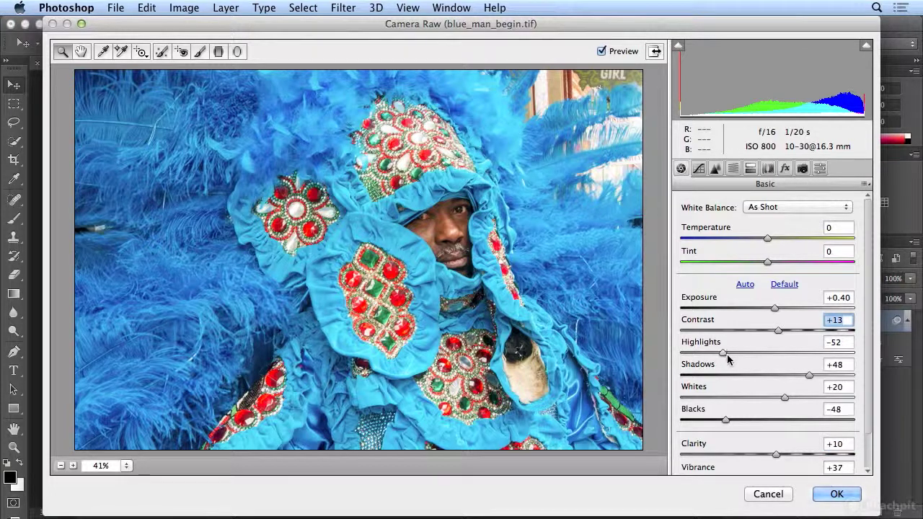
{"action": "left_click_drag", "start_coordinate": [786, 398], "coordinate": [775, 398]}
{"action": "left_click", "coordinate": [836, 494]}
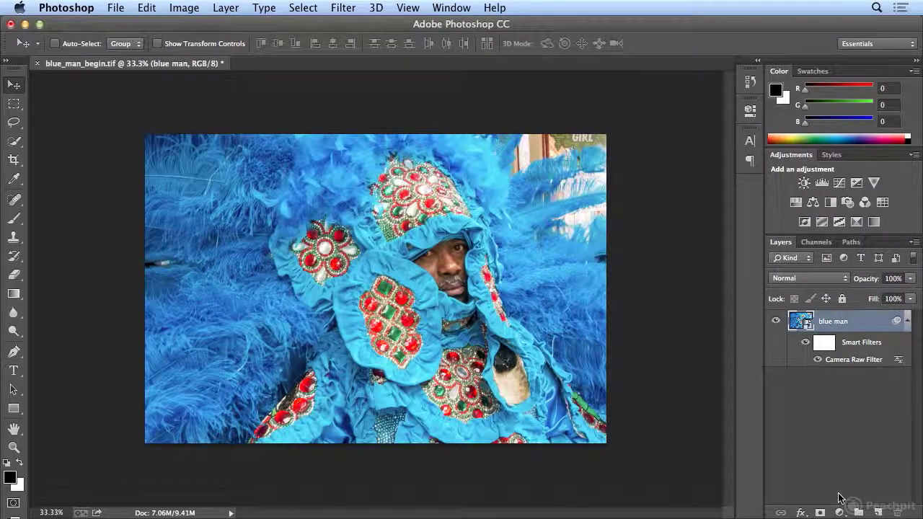
{"action": "key", "text": "super+z"}
{"action": "key", "text": "super+z"}
{"action": "left_click", "coordinate": [343, 5]}
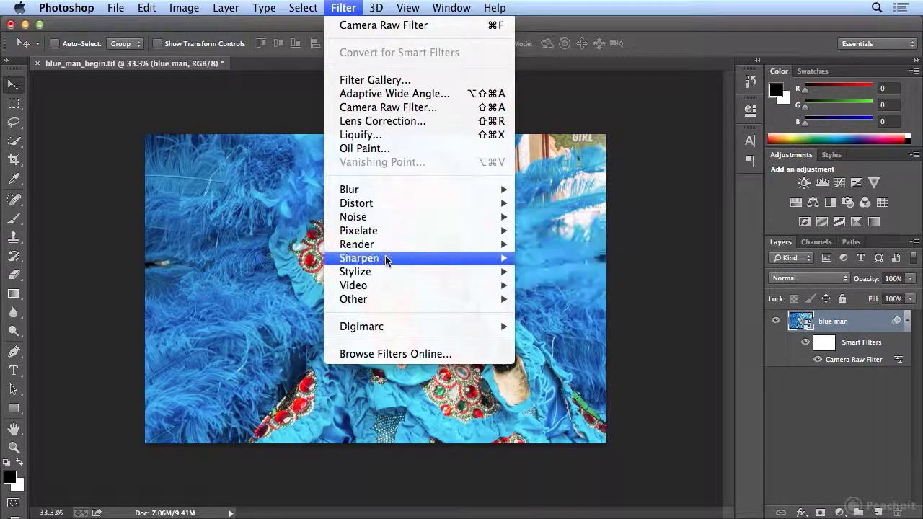
{"action": "mouse_move", "coordinate": [390, 278]}
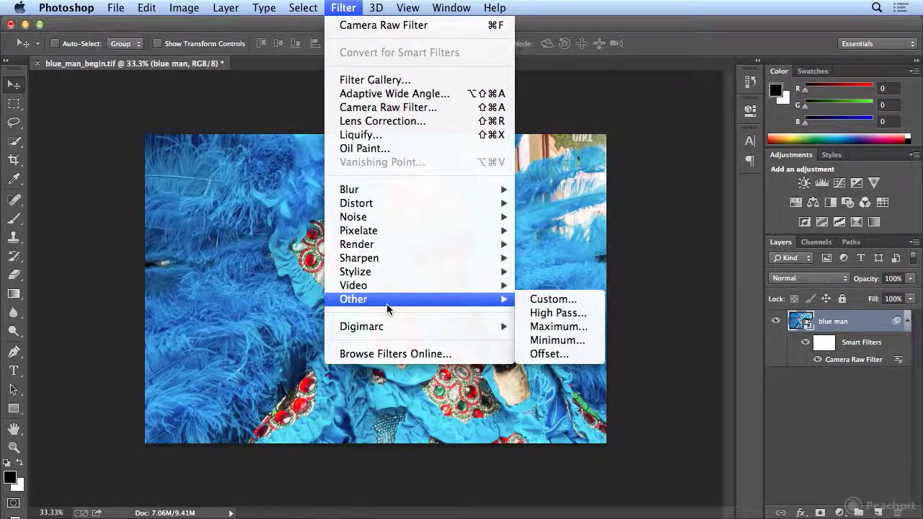